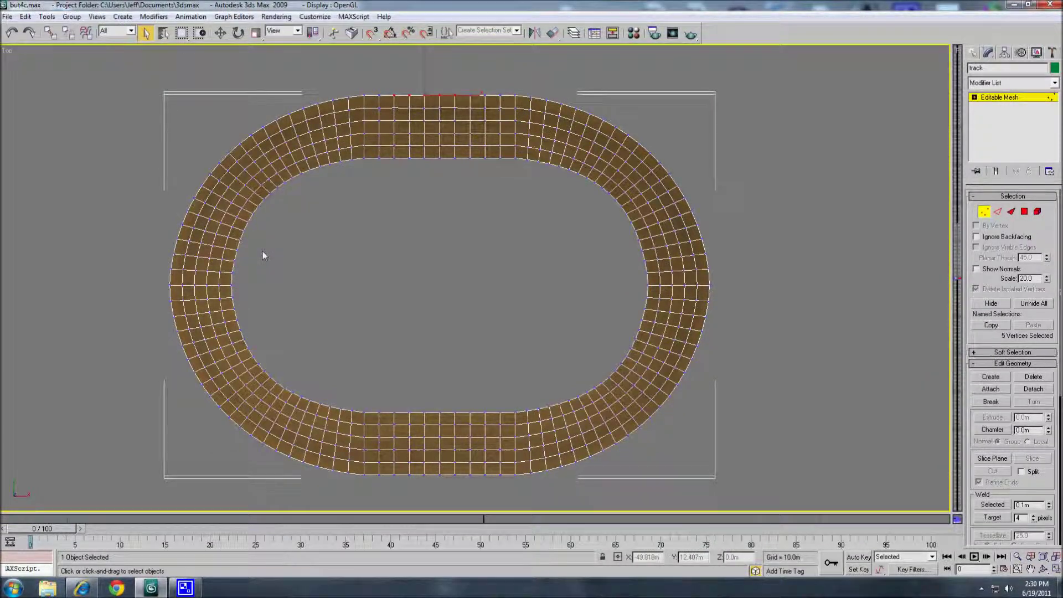
Step: Select the inner rows of vertices along the track's upper straight section, leaving out the outer and inner edge vertices
left_click(360, 216)
left_click_drag(328, 98, 536, 158)
left_click_drag(545, 175, 329, 108)
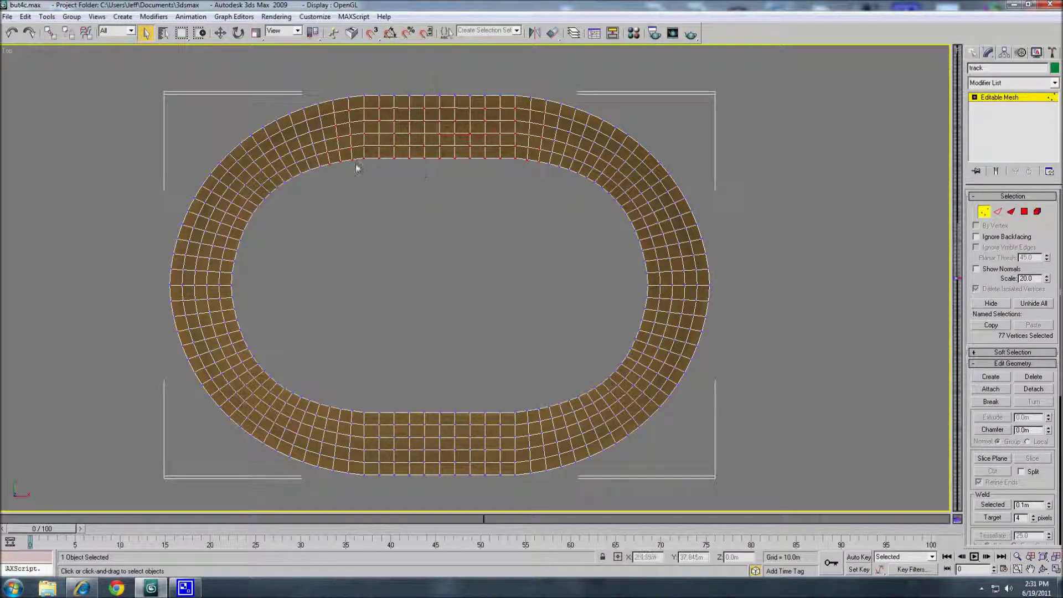
left_click(367, 183)
left_click_drag(522, 155, 340, 105)
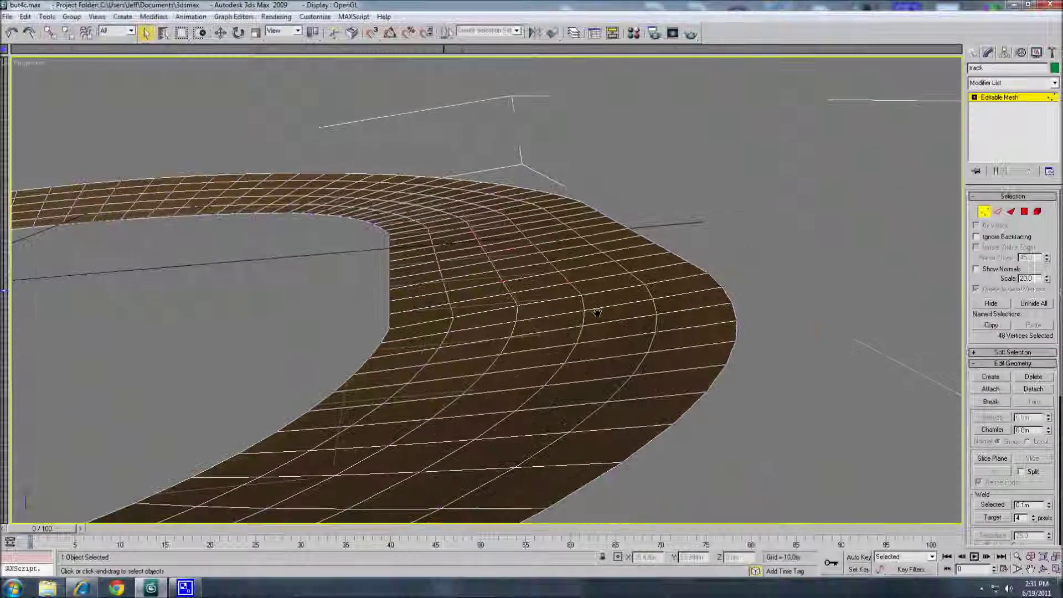
Step: Apply a Noise modifier to the selected vertices of the track's straight section
middle_click_drag(562, 297, 563, 314)
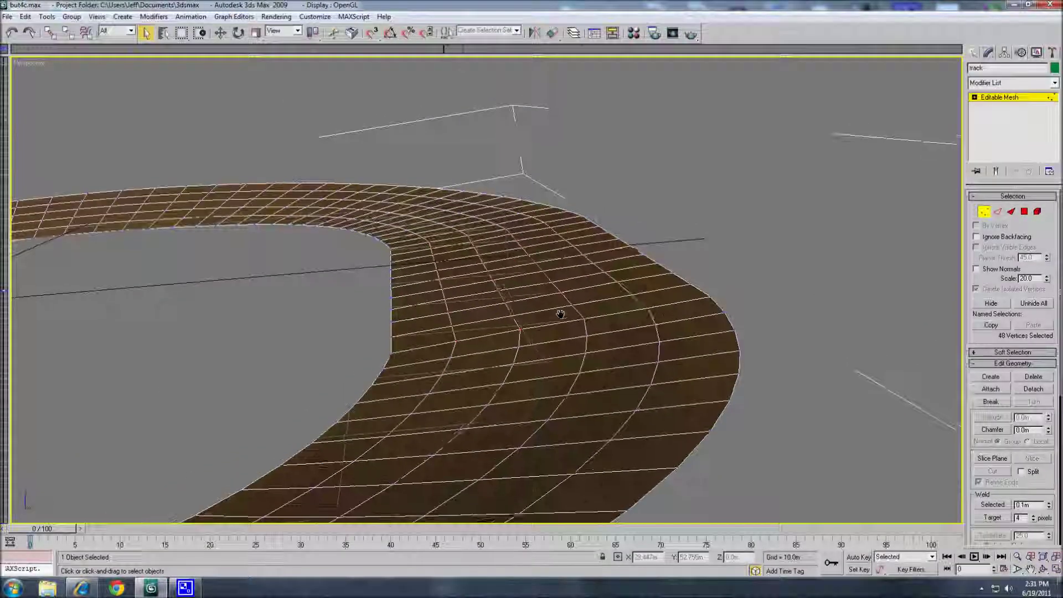
scroll(562, 313, "up", 2)
left_click(1044, 569)
left_click_drag(587, 335, 546, 239)
right_click(576, 268)
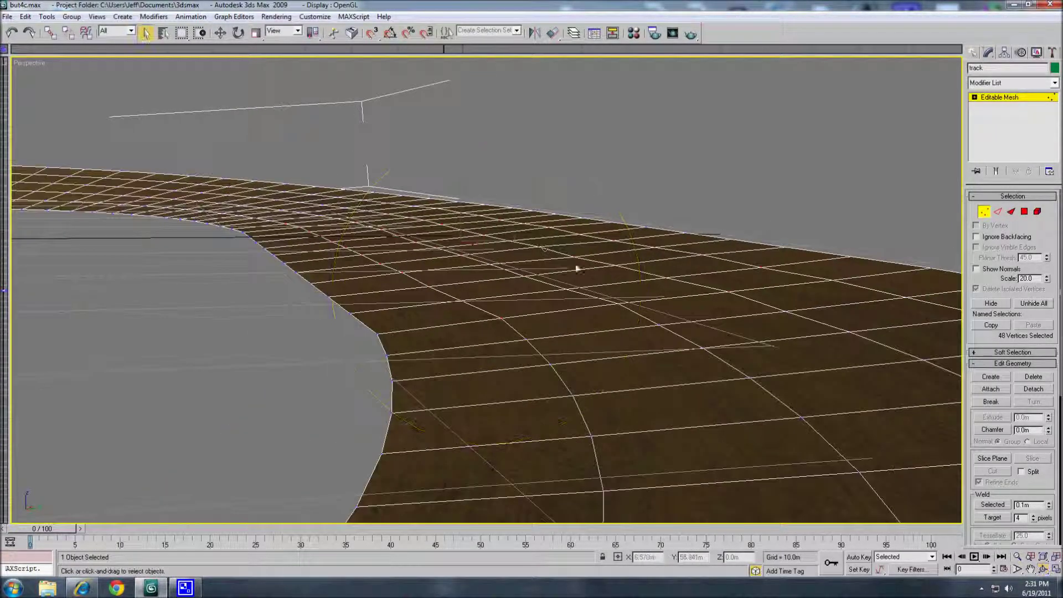
left_click(1054, 83)
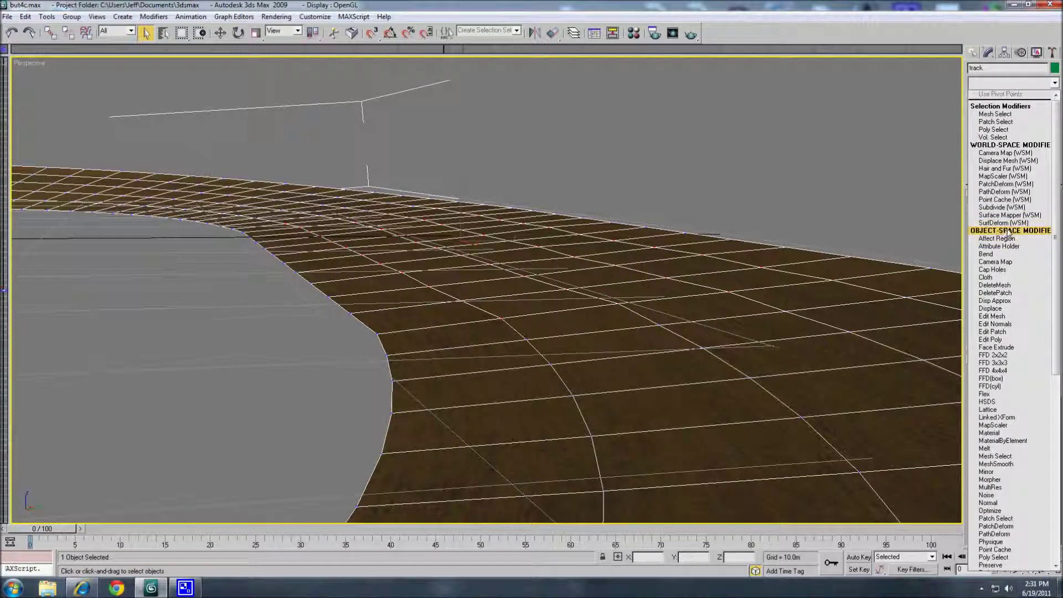
scroll(1002, 332, "down", 7)
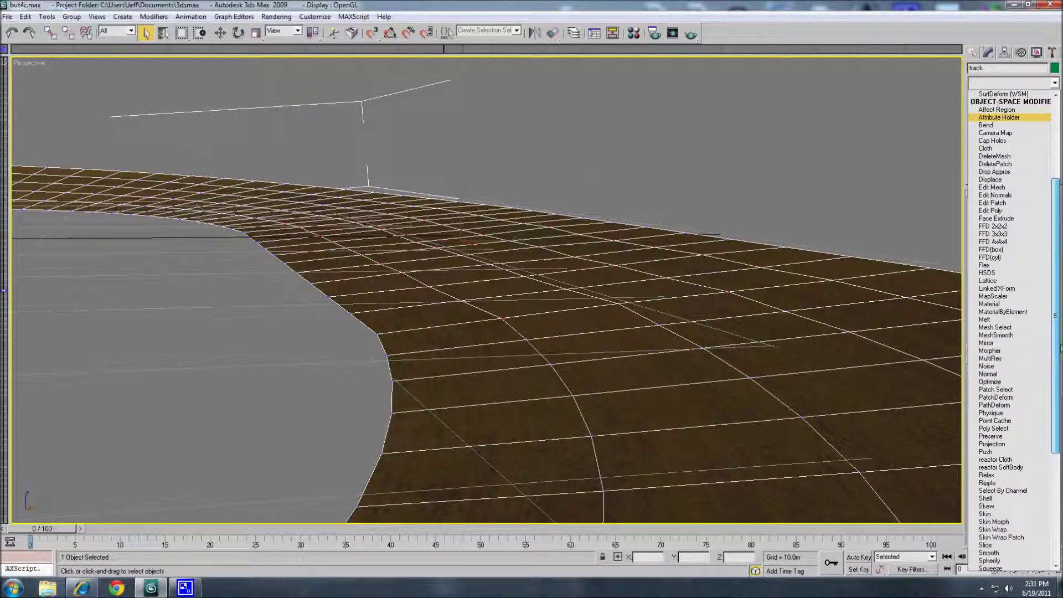
left_click(1031, 320)
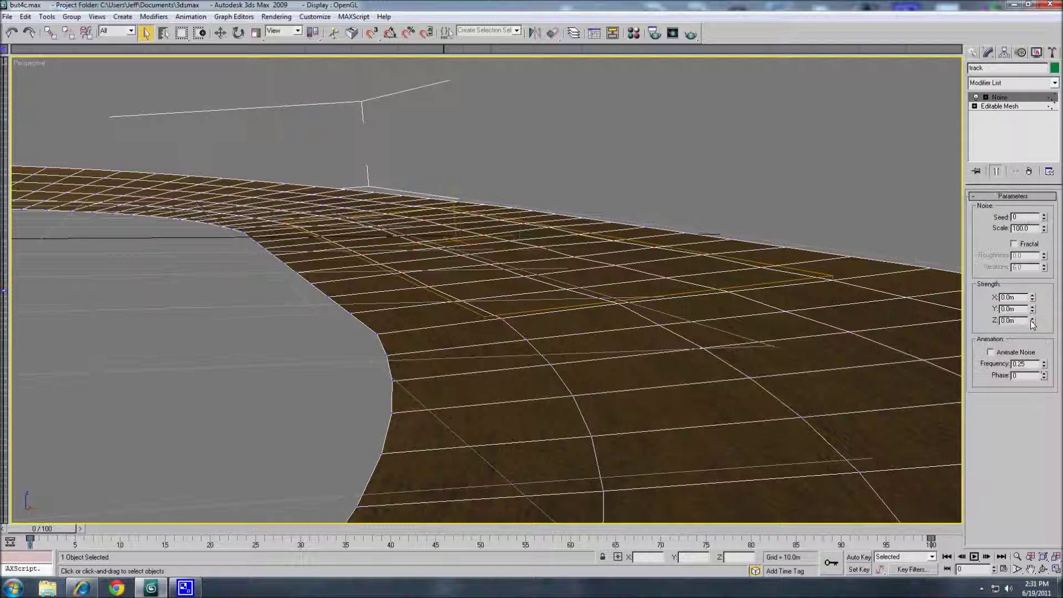
Step: Set the Noise modifier's Z strength to 1 m and its scale to 10
left_click(996, 321)
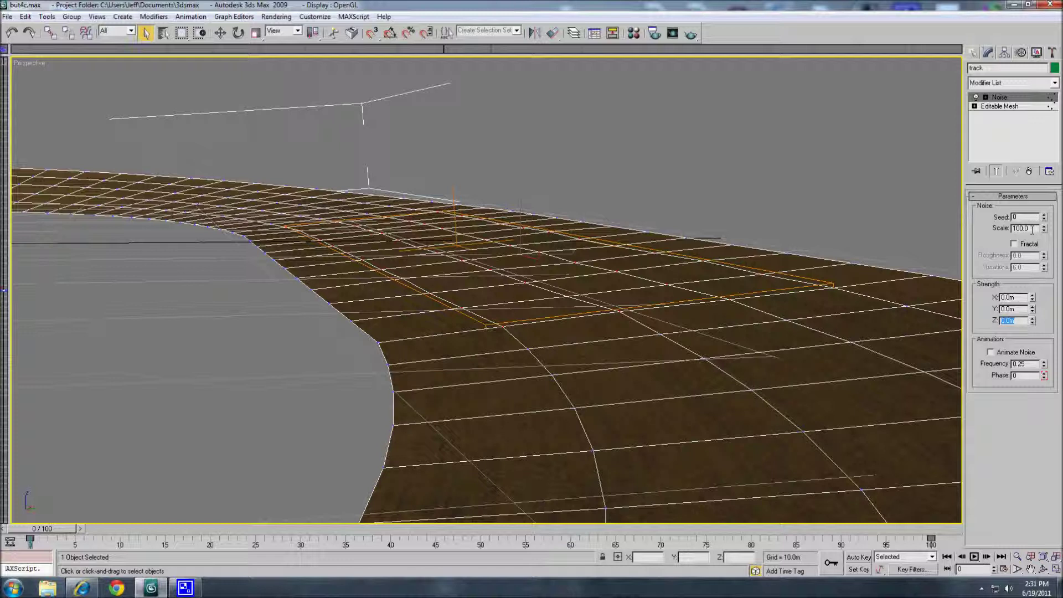
type("1")
key("Return")
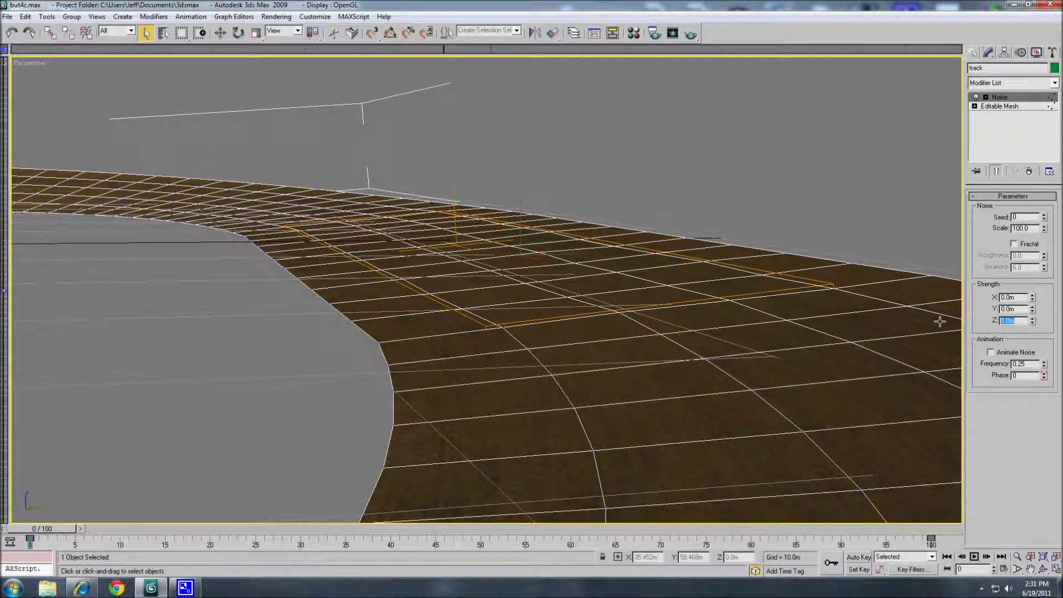
double_click(1021, 229)
type("10")
key("Return")
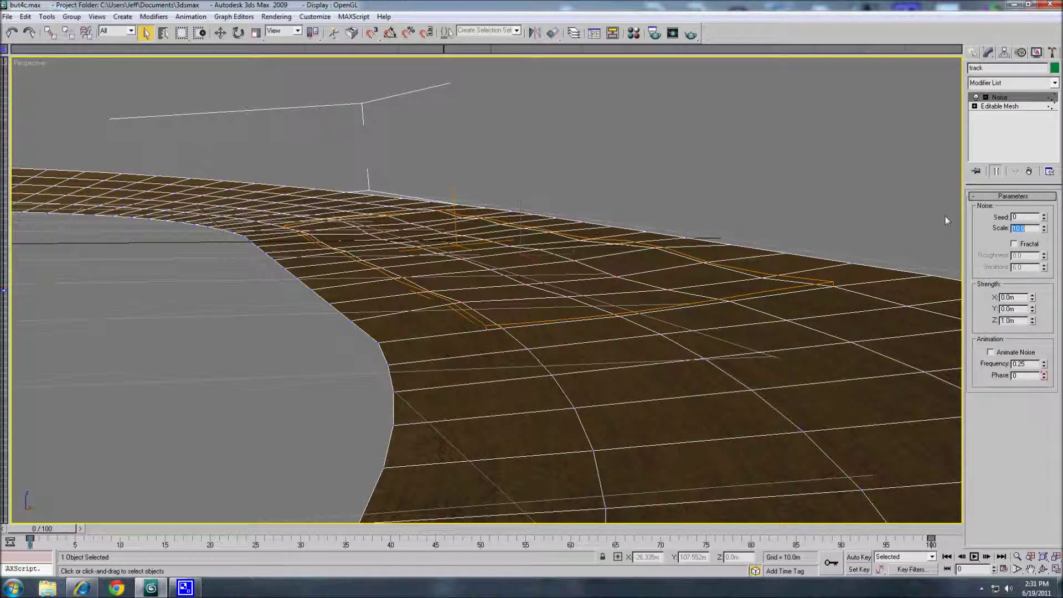
Step: Try a noise scale of 5, set it to 1, and raise the Z strength to 5 m
type("5")
key("Return")
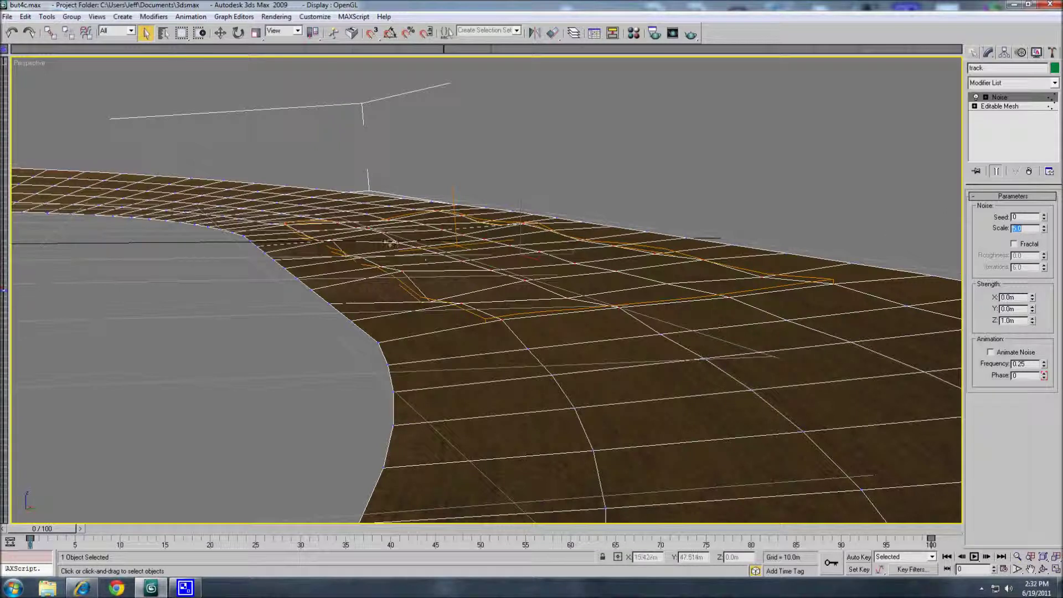
type("1")
key("Return")
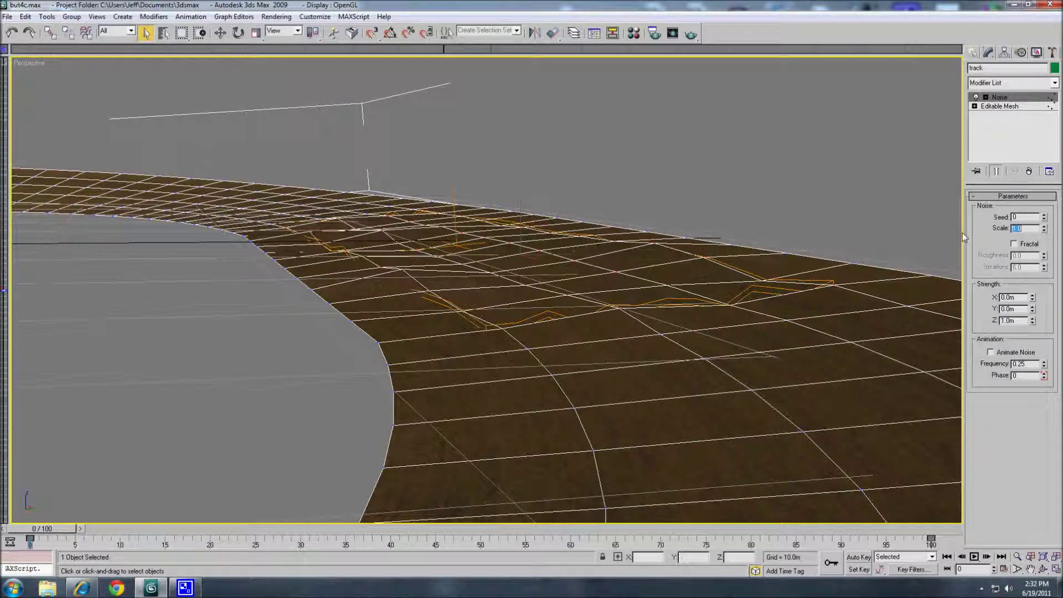
left_click(1011, 320)
key("Return")
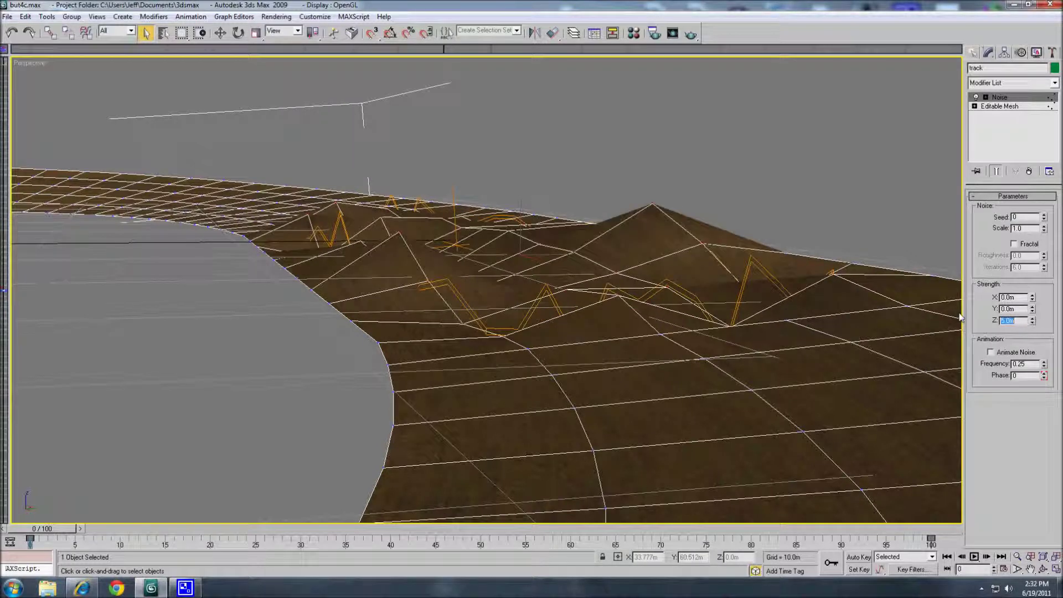
Step: Try noise scales of 5 and 7 on the straight, and settle on 10
left_click(1043, 568)
left_click_drag(531, 336, 956, 245)
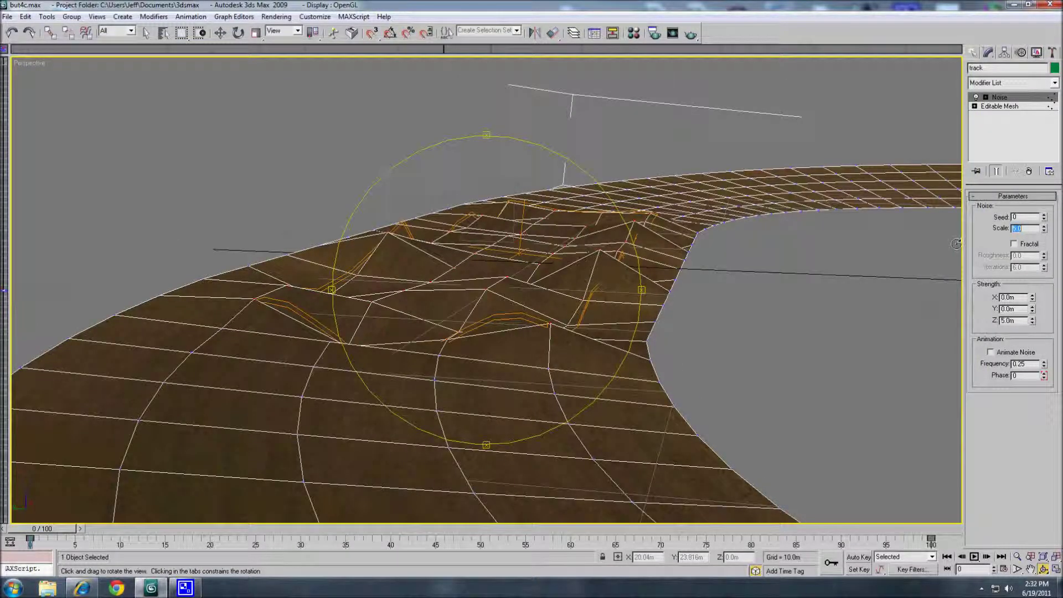
type("5")
key("Return")
type("7")
key("Return")
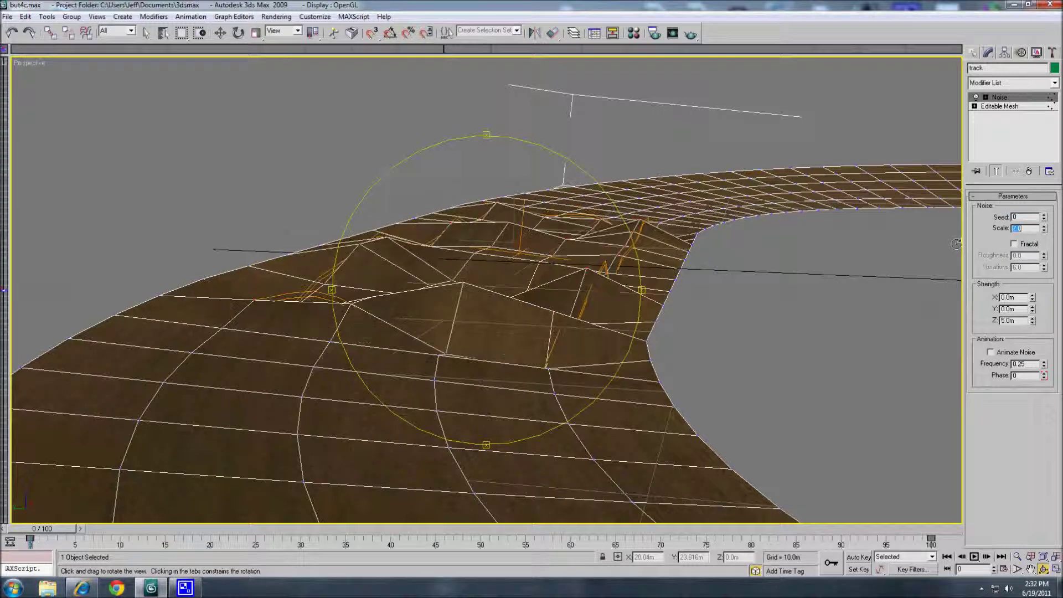
type("10")
key("Return")
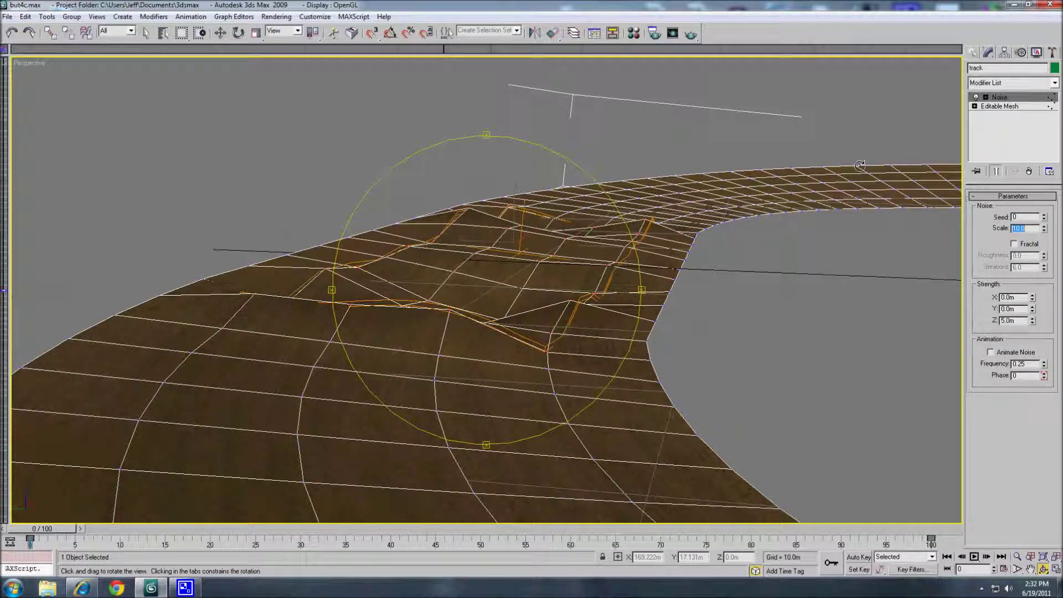
Step: Lower the noise Z strength to 0.5 m and set the noise scale to 6
left_click_drag(1021, 321, 1001, 322)
type(".5")
key("Return")
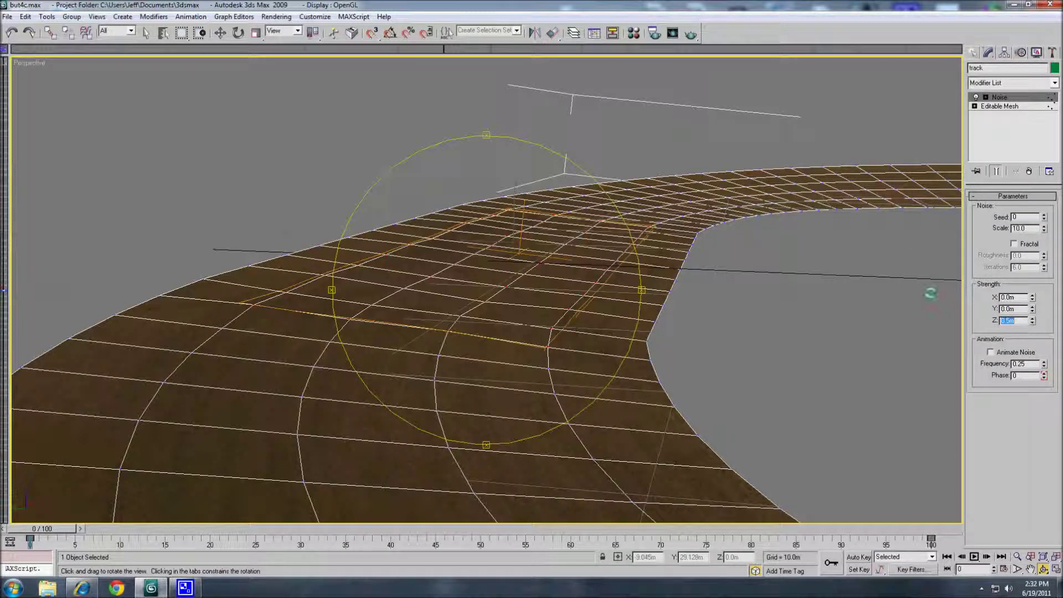
left_click_drag(583, 314, 479, 230)
middle_click_drag(479, 231, 512, 252)
double_click(1024, 228)
type("6")
key("Return")
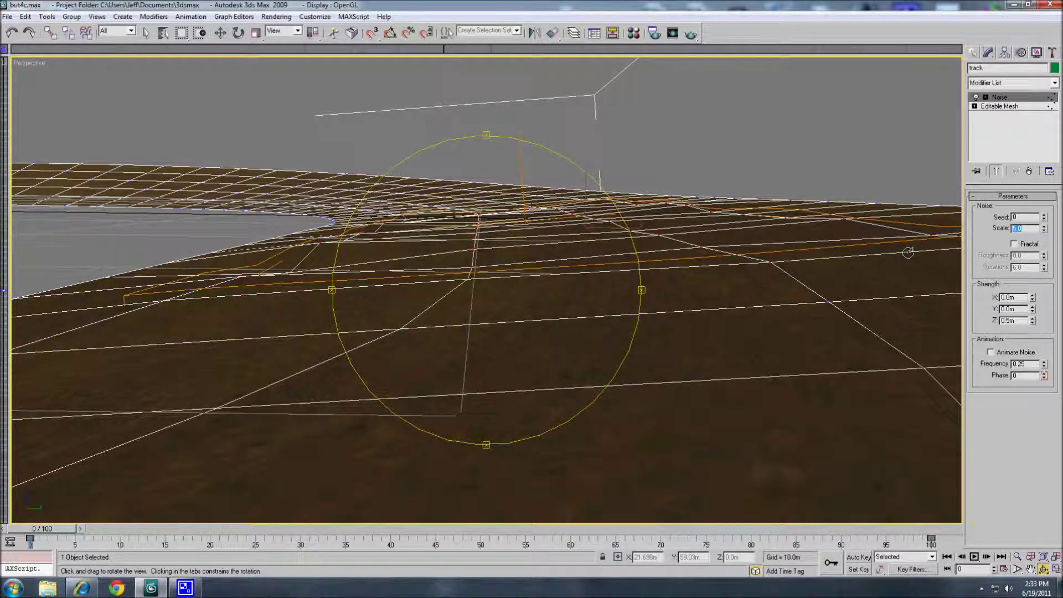
Step: Set the noise scale to 5 and the Z strength to 0.2 m
type("5")
double_click(1013, 320)
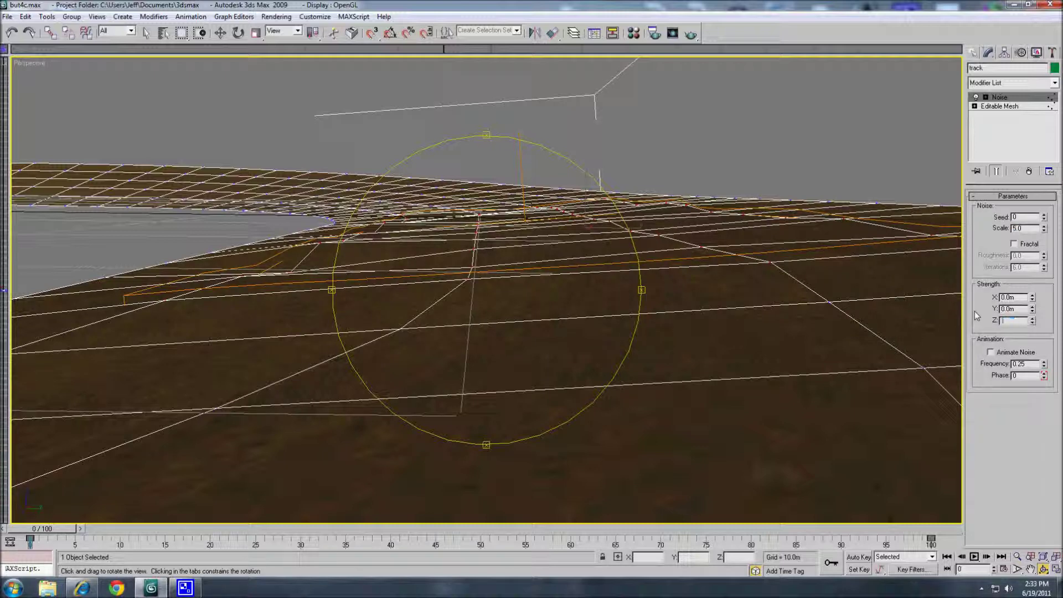
type("0.2")
key("Return")
Step: Set the Noise modifier's Z strength to 1 m
left_click_drag(554, 261, 789, 242)
left_click_drag(671, 233, 816, 275)
double_click(1012, 321)
type("1")
key("Return")
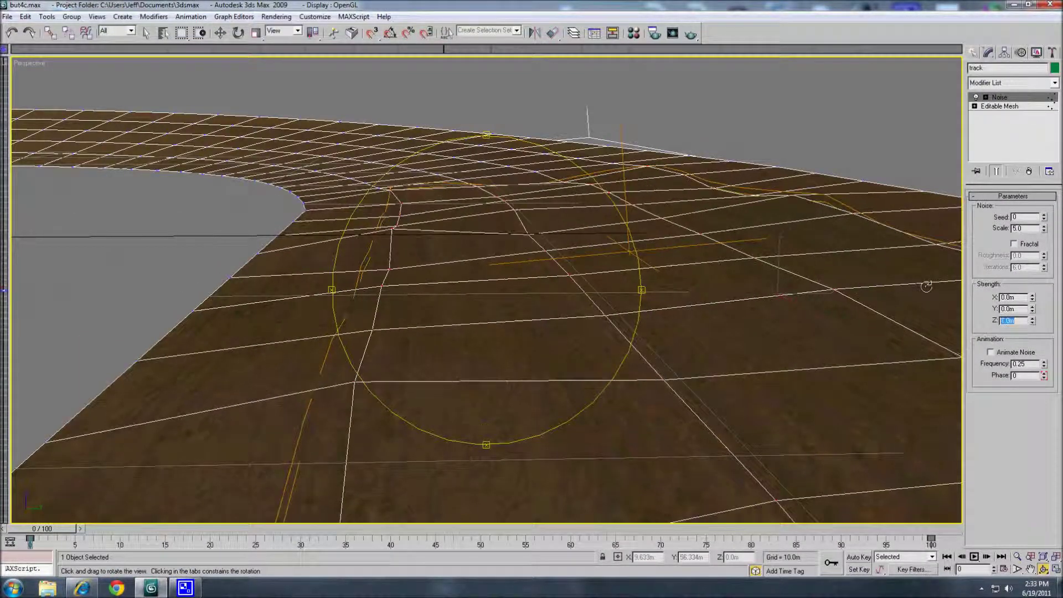
Step: Try a noise scale of 1 on the straight, and reduce it to 0.1
left_click_drag(559, 261, 707, 312)
double_click(1007, 320)
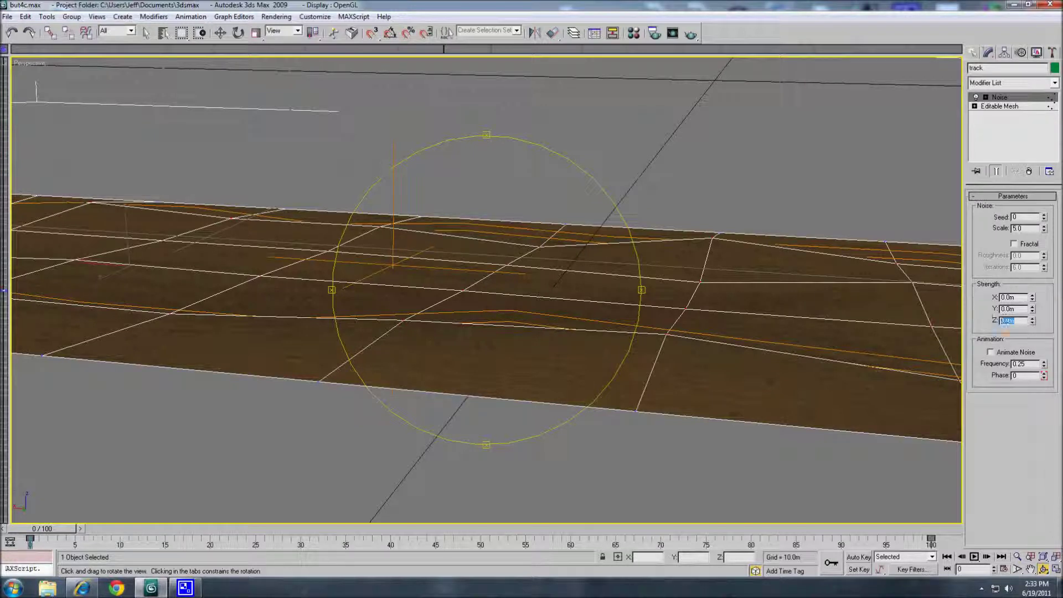
double_click(1022, 228)
type("1")
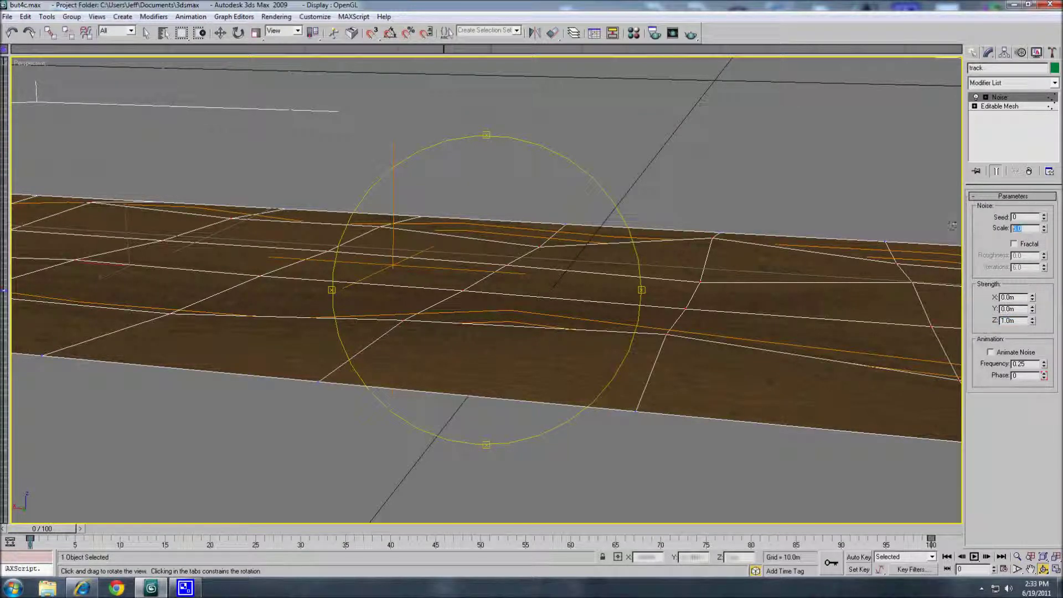
key("Return")
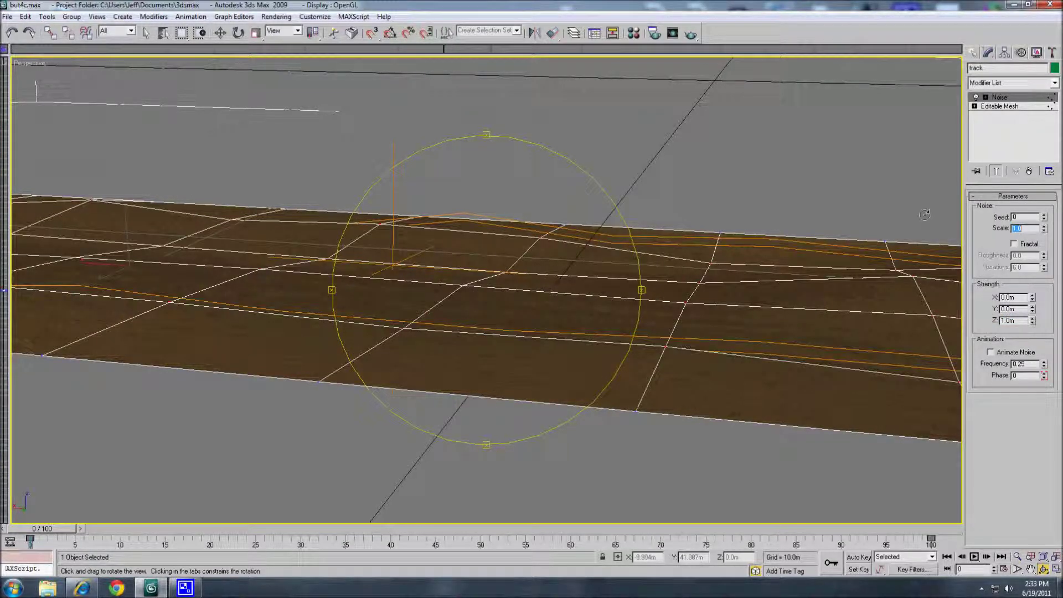
type("0.1")
key("Return")
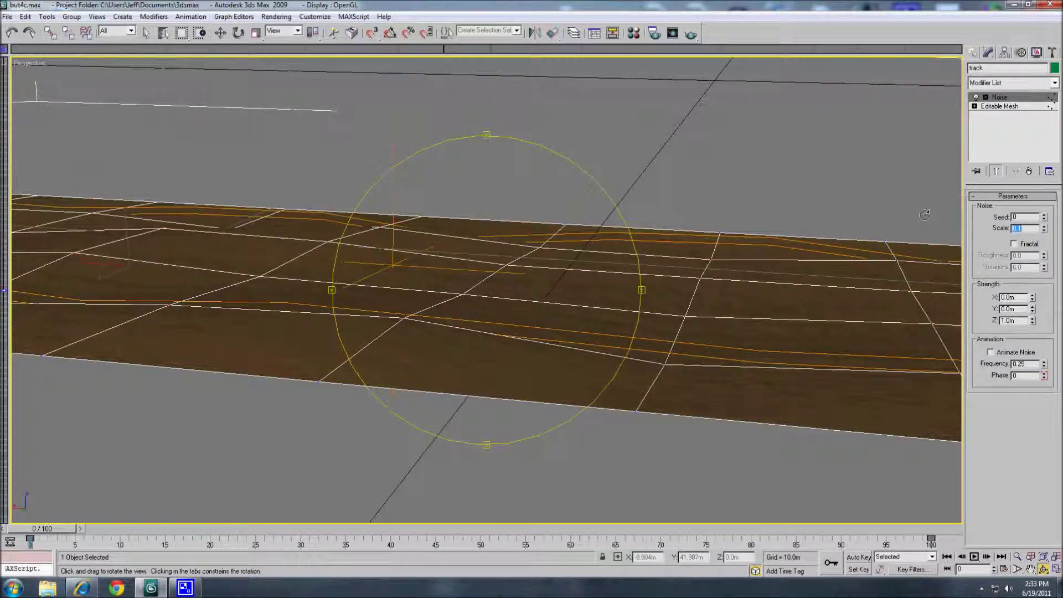
Step: Raise the noise Z strength to 10 m to exaggerate the bumps on the straight
left_click_drag(530, 259, 399, 238)
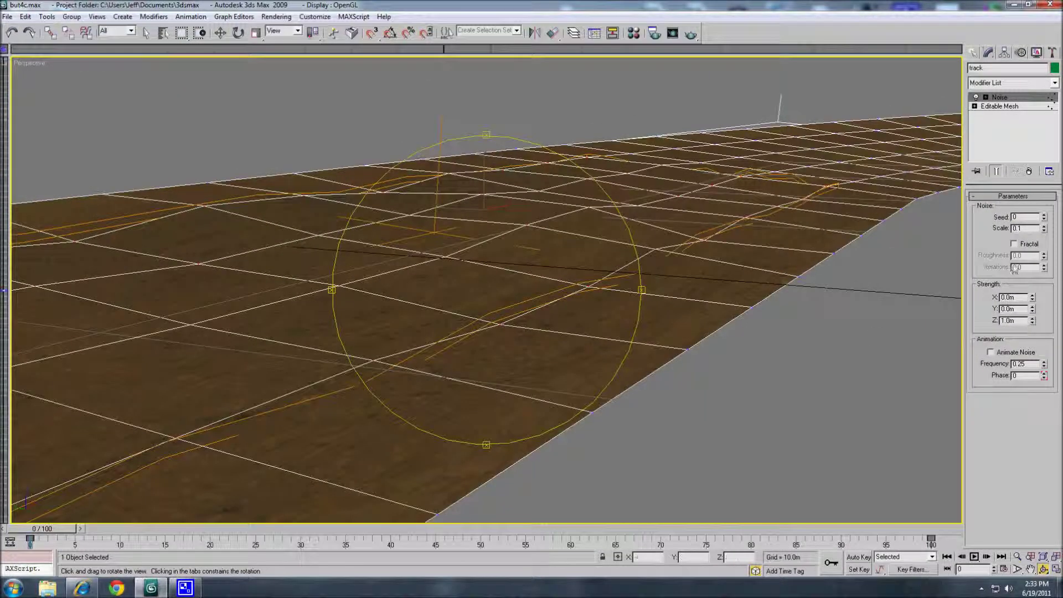
double_click(1013, 321)
type("10")
key("Return")
left_click_drag(582, 285, 600, 253)
left_click_drag(613, 254, 570, 287)
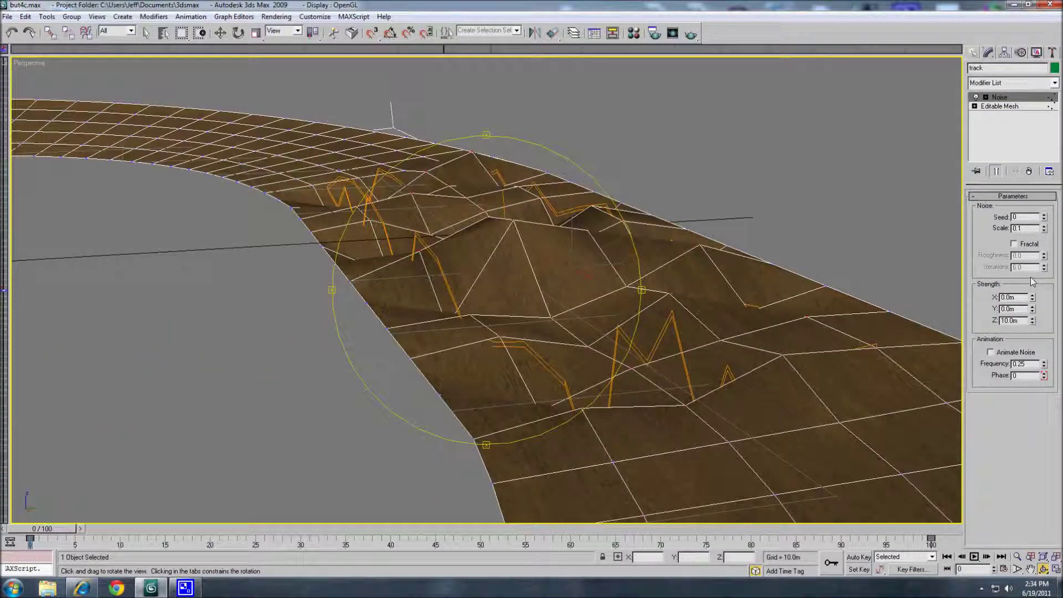
Step: Reduce the Noise modifier's Z strength to 0.5 m
double_click(1025, 228)
double_click(1014, 320)
type("0.5")
key("Return")
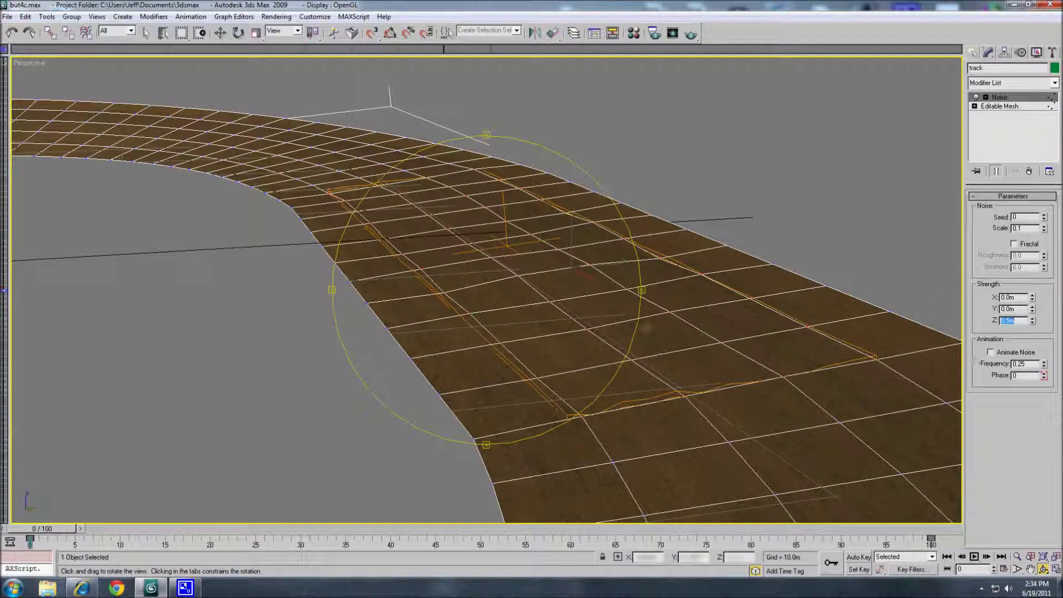
Step: Examine the bumps on the straight from wider and closer viewpoints around the track
left_click_drag(676, 297, 675, 294)
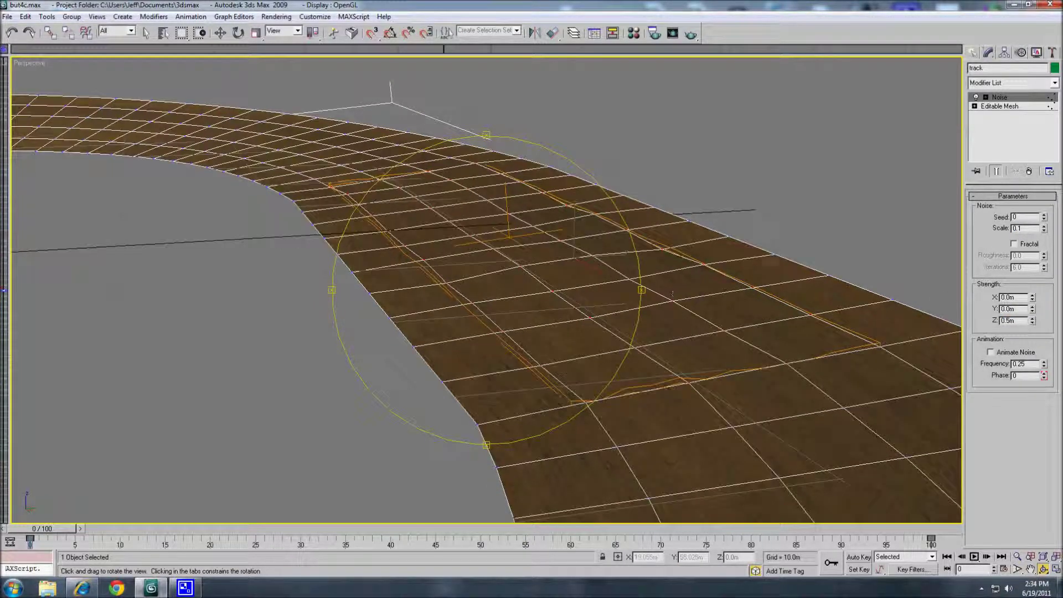
right_click(1002, 101)
left_click(812, 70)
scroll(481, 301, "down", 5)
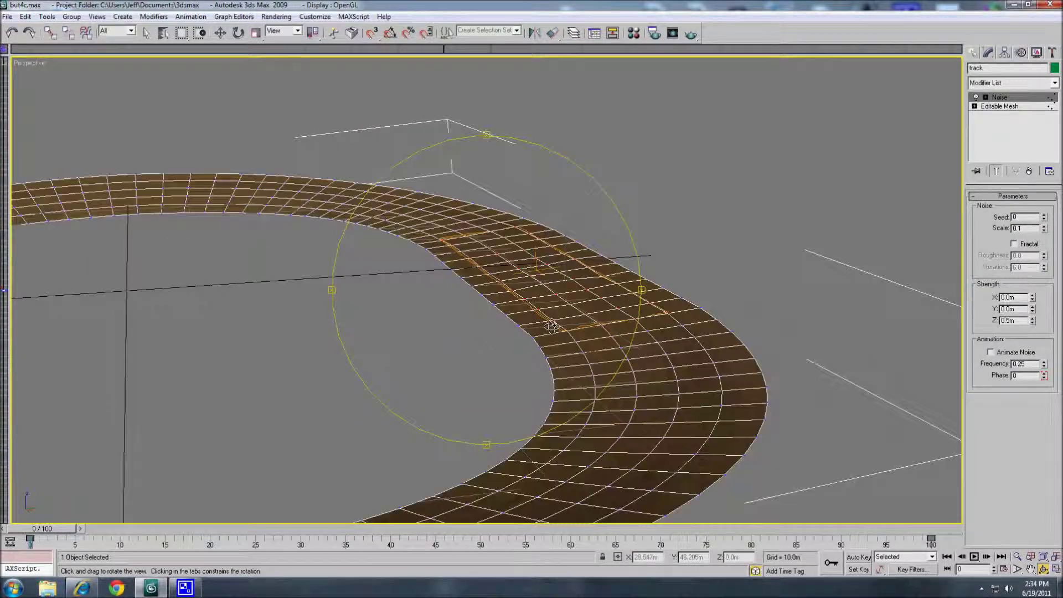
middle_click_drag(551, 324, 591, 191)
left_click_drag(592, 191, 332, 242)
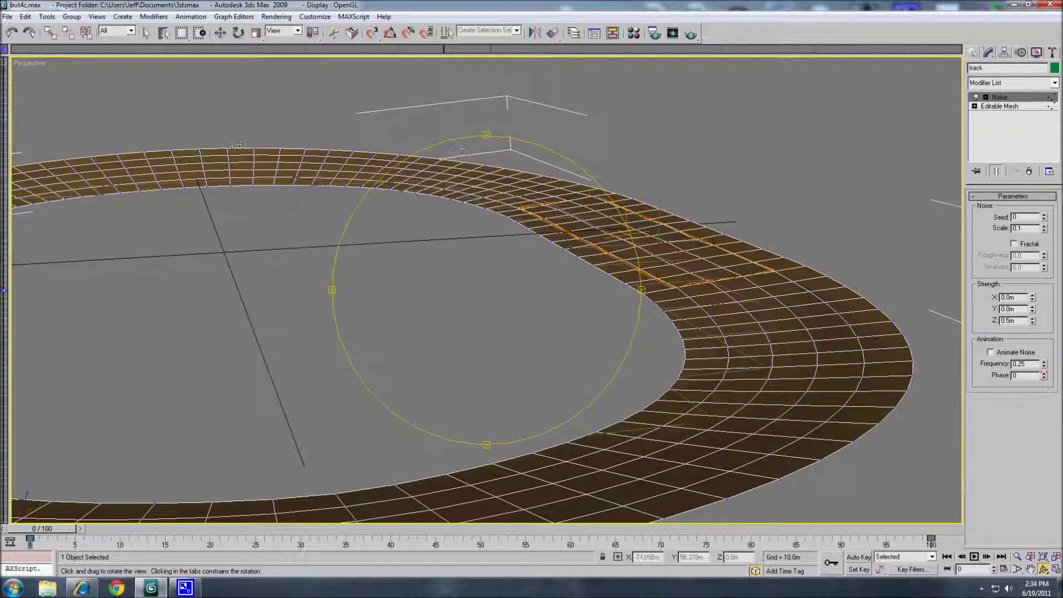
left_click_drag(535, 214, 342, 341)
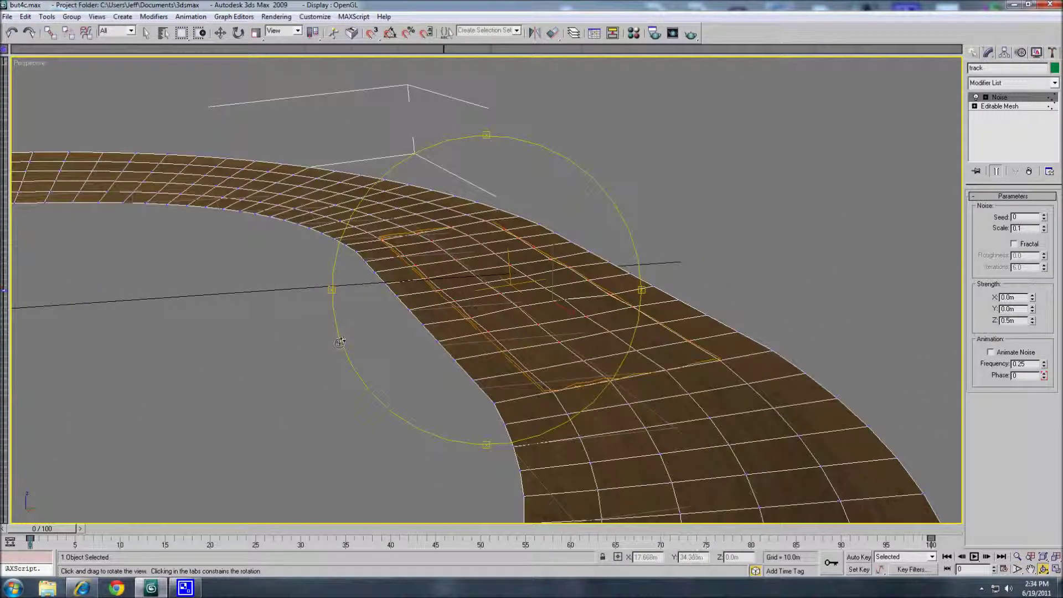
left_click_drag(342, 341, 969, 339)
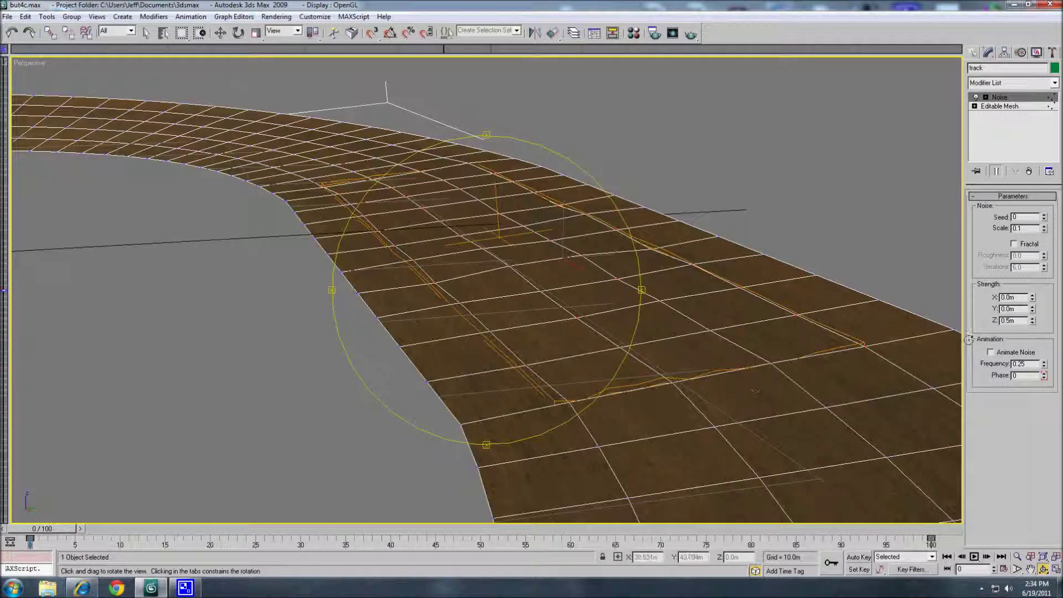
Step: Set the noise Z strength to 0.8 m and the noise scale to 1
double_click(1011, 321)
type("0.8")
key("Return")
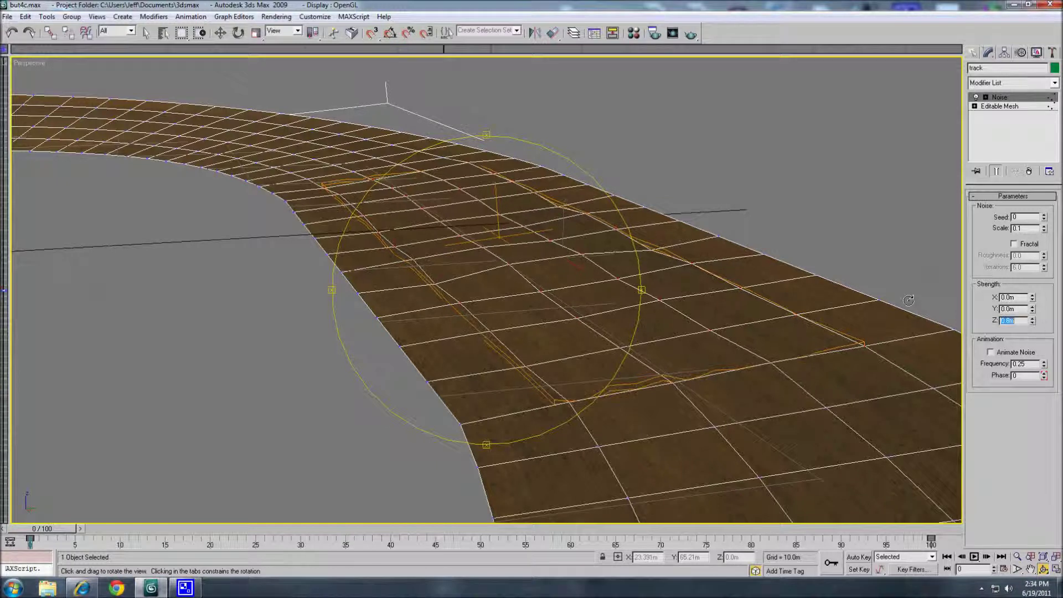
double_click(1016, 228)
type("1")
key("Return")
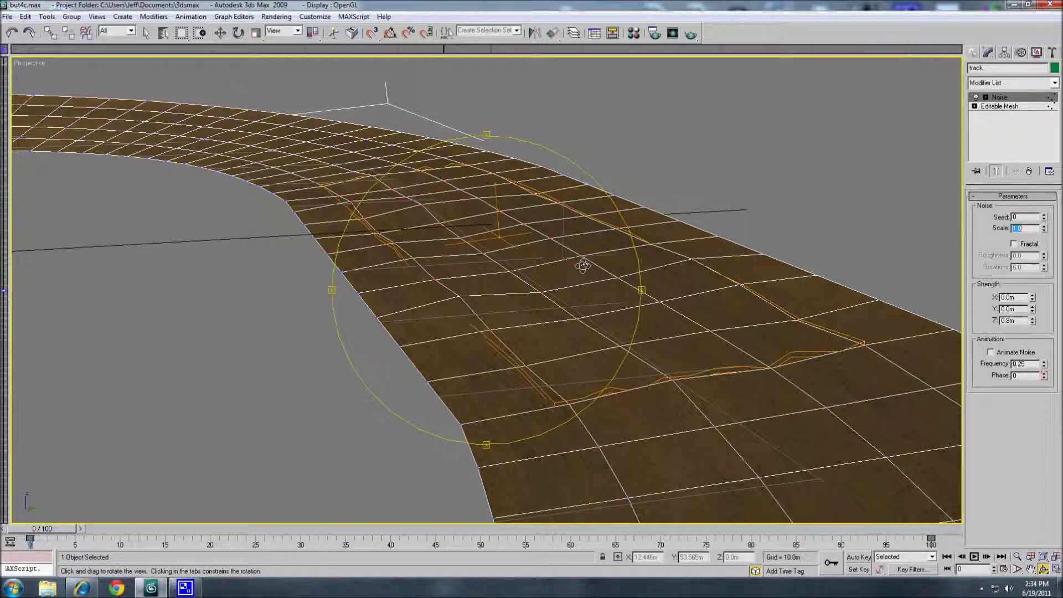
Step: Collapse the Noise modifier into the track's editable mesh
left_click_drag(465, 306, 467, 285)
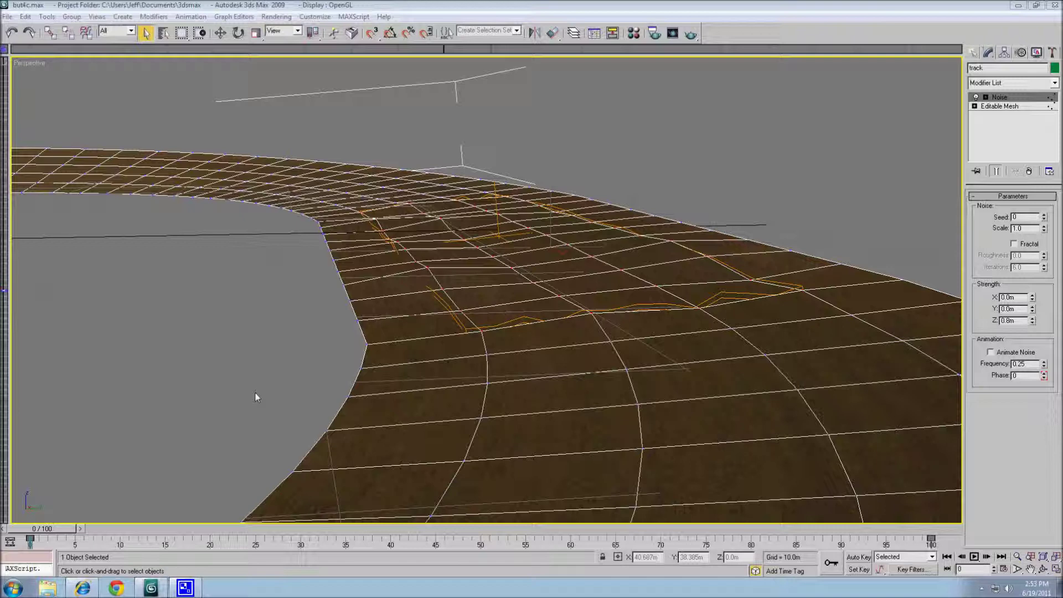
right_click(1001, 97)
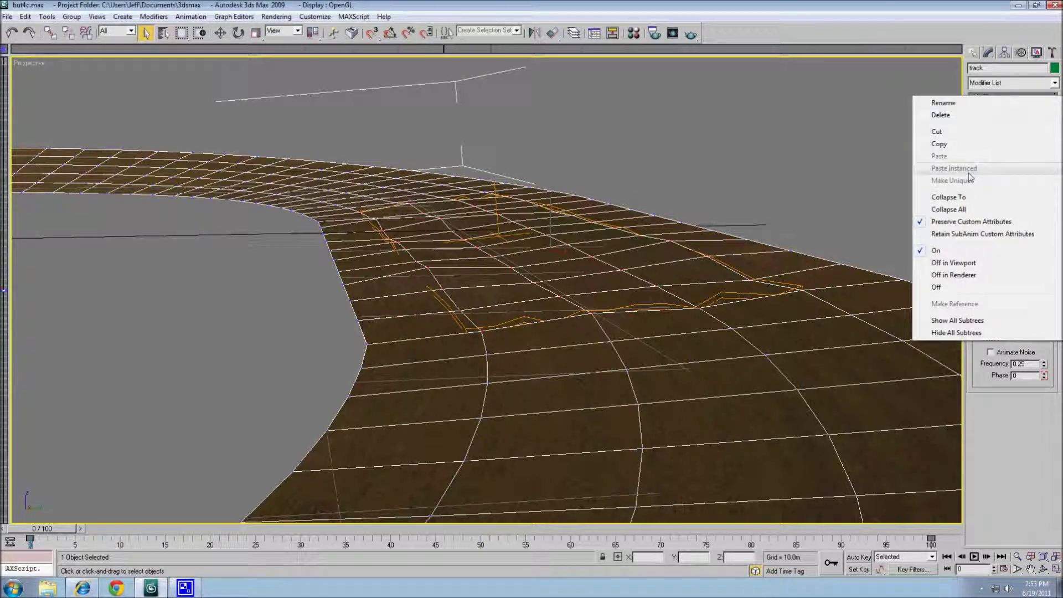
left_click(948, 197)
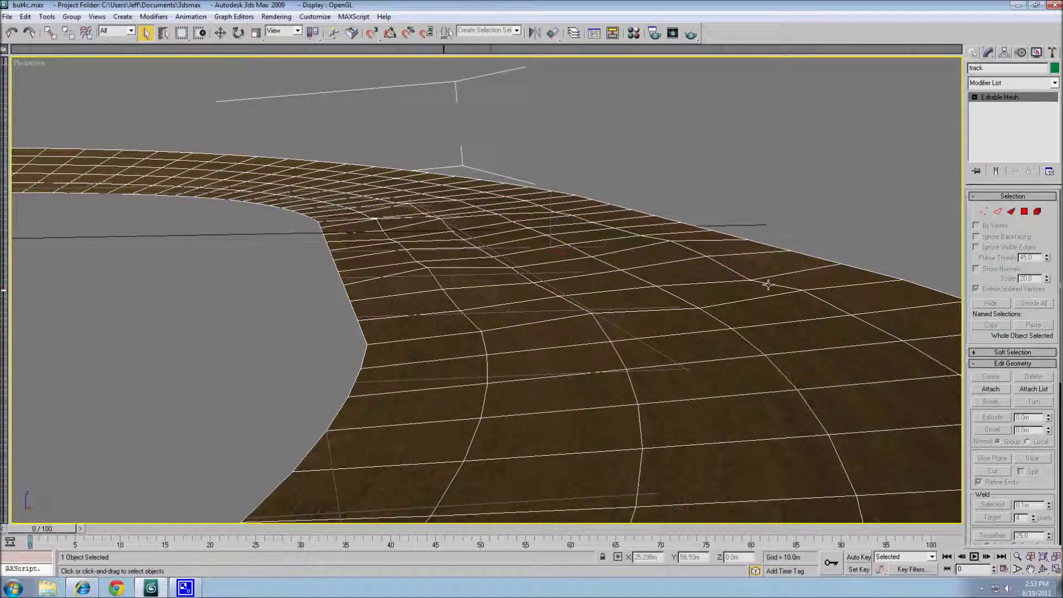
Step: Undo the collapse and the Noise modifier, going back to the vertex selection of the track's editable mesh
left_click(12, 31)
right_click(999, 97)
left_click(948, 196)
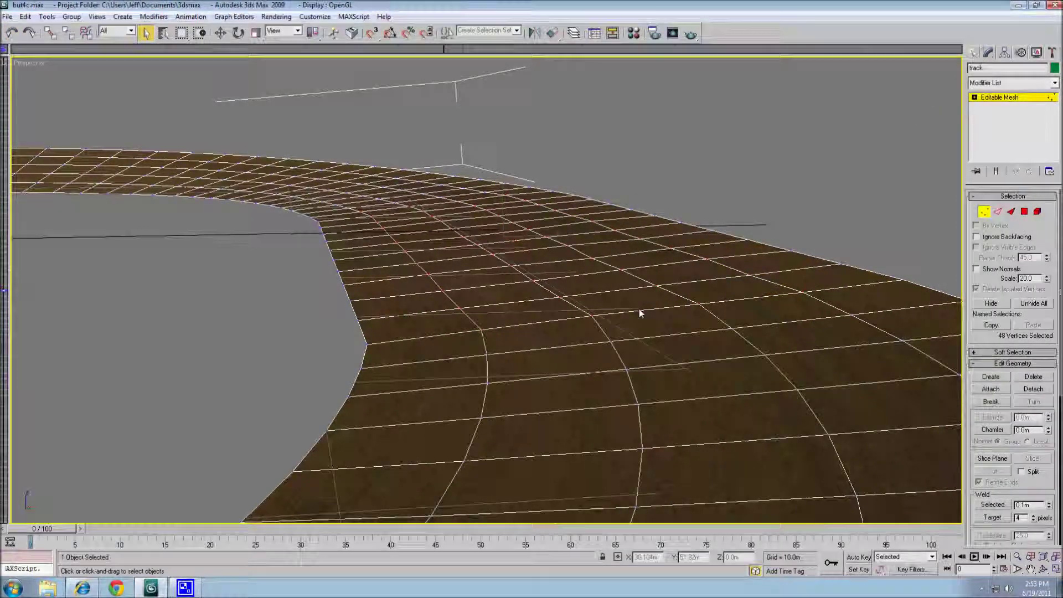
scroll(641, 314, "down", 5)
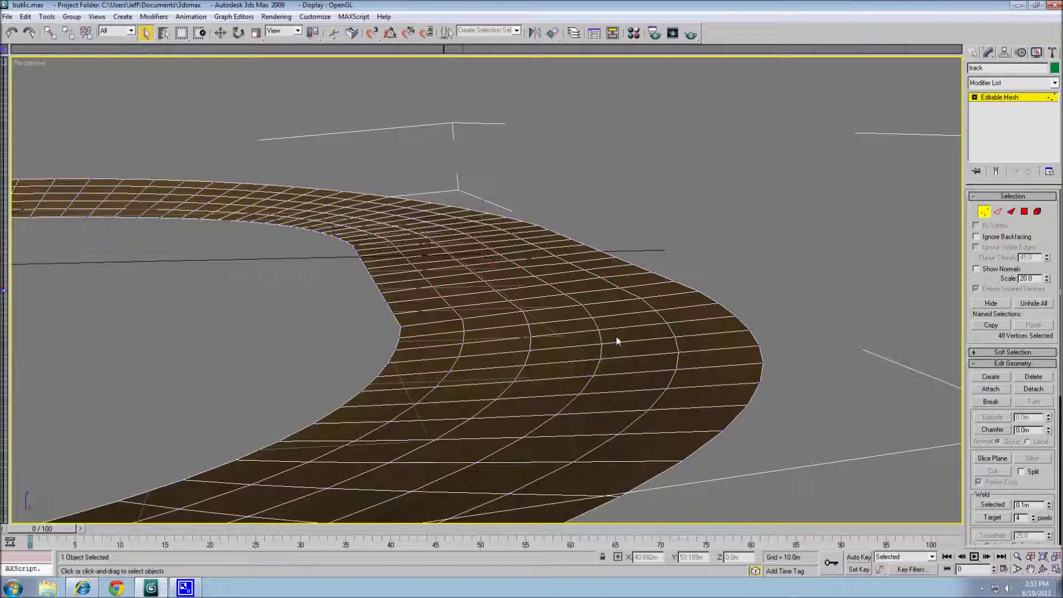